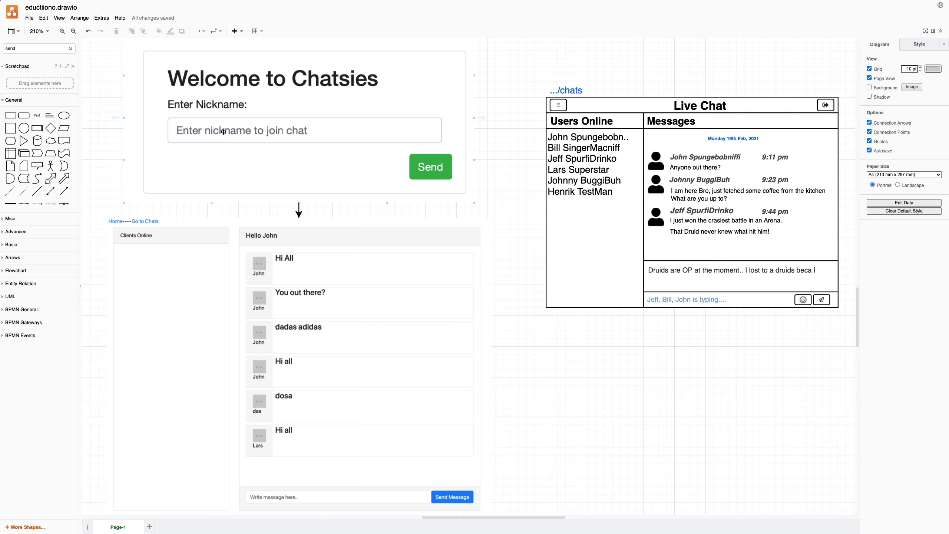
{"action": "scroll", "coordinate": [315, 332], "scroll_direction": "down", "scroll_amount": 2}
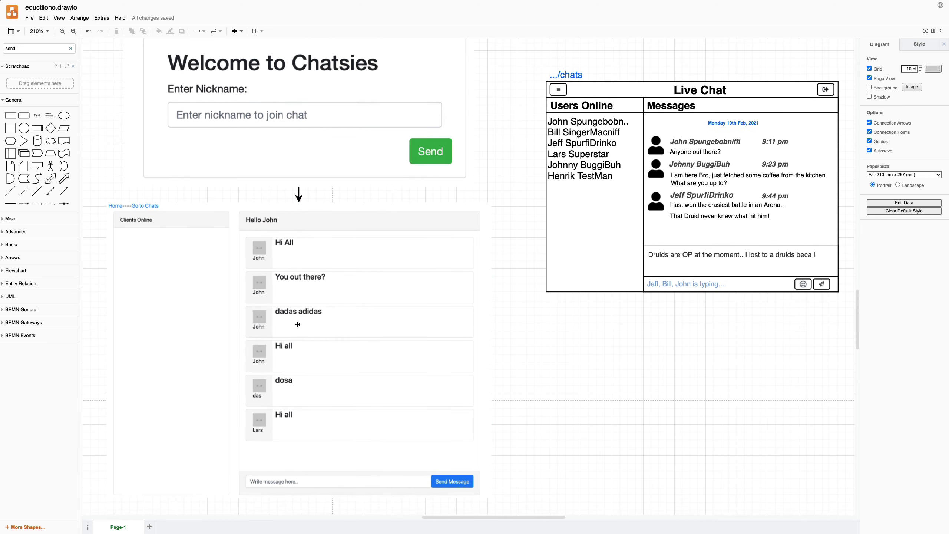
{"action": "scroll", "coordinate": [324, 215], "scroll_direction": "down", "scroll_amount": 2}
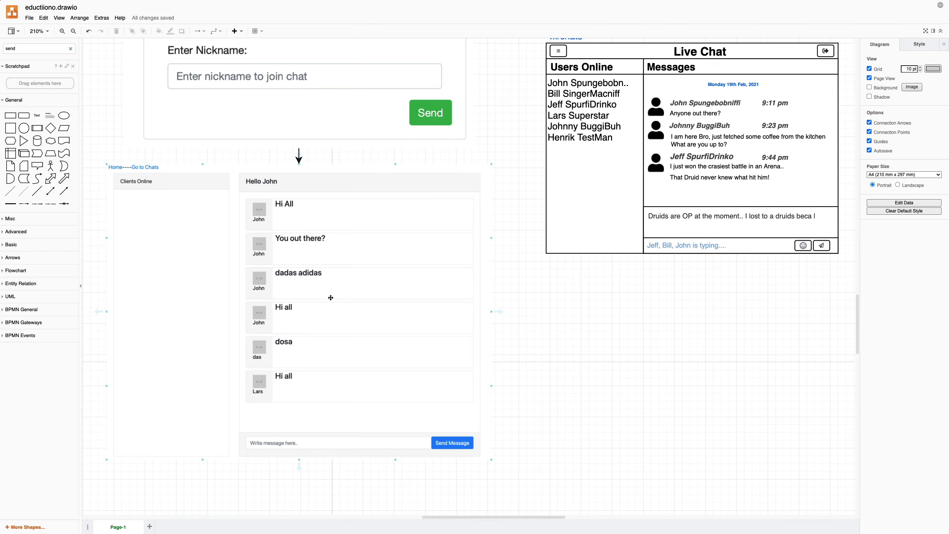
{"action": "scroll", "coordinate": [334, 319], "scroll_direction": "up", "scroll_amount": 2}
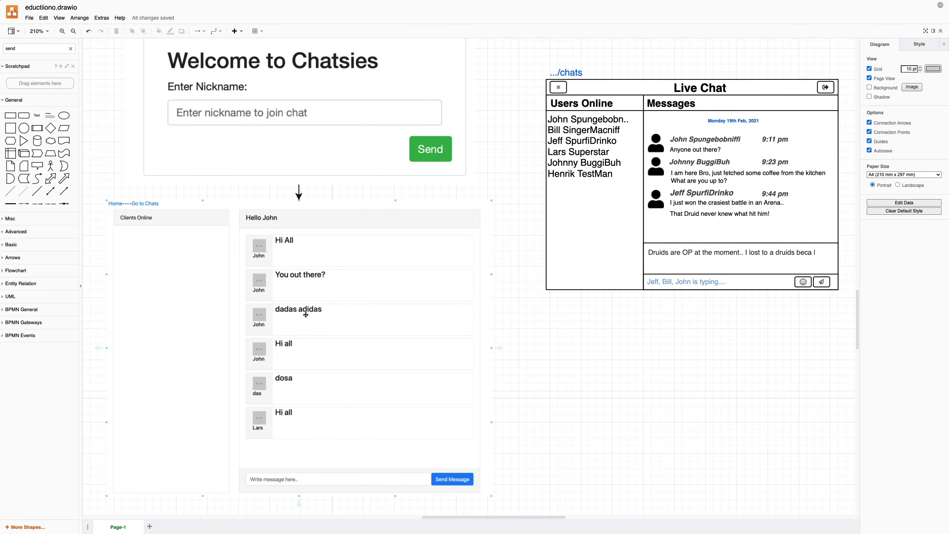
{"action": "scroll", "coordinate": [304, 315], "scroll_direction": "up", "scroll_amount": 1}
Step: Check out the material branch in the terminal, then run npm install
{"action": "key", "text": "ctrl+Right"}
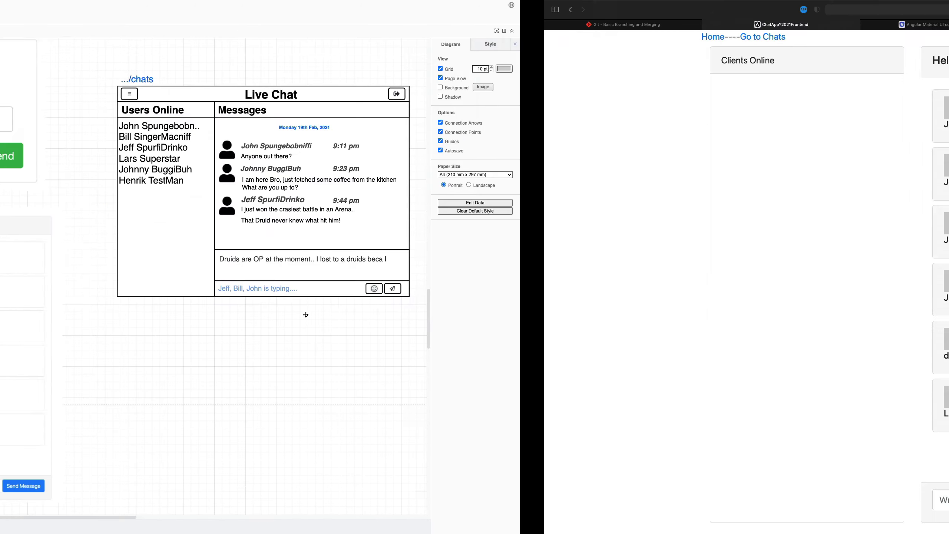
{"action": "key", "text": "ctrl+Right"}
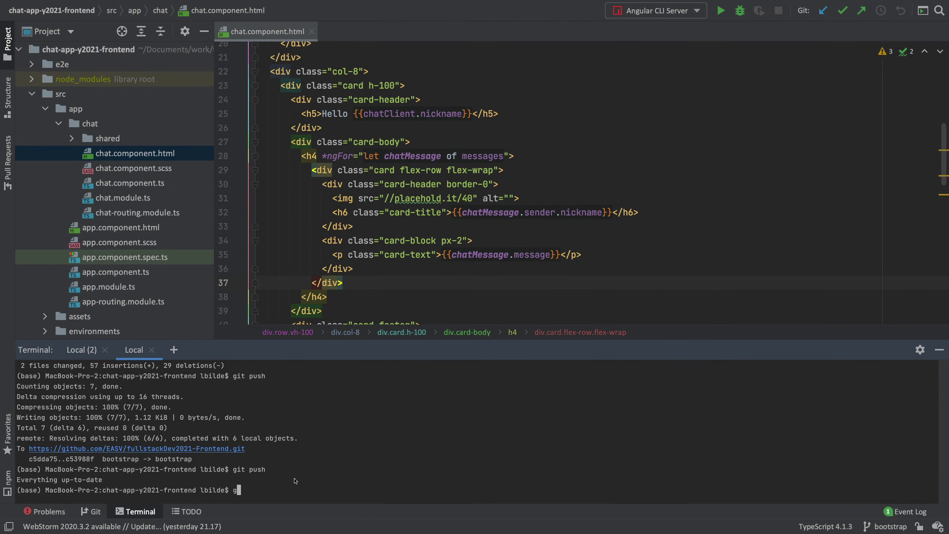
{"action": "type", "text": "git checkout "}
{"action": "type", "text": "ma"}
{"action": "type", "text": "terial"}
{"action": "key", "text": "Return"}
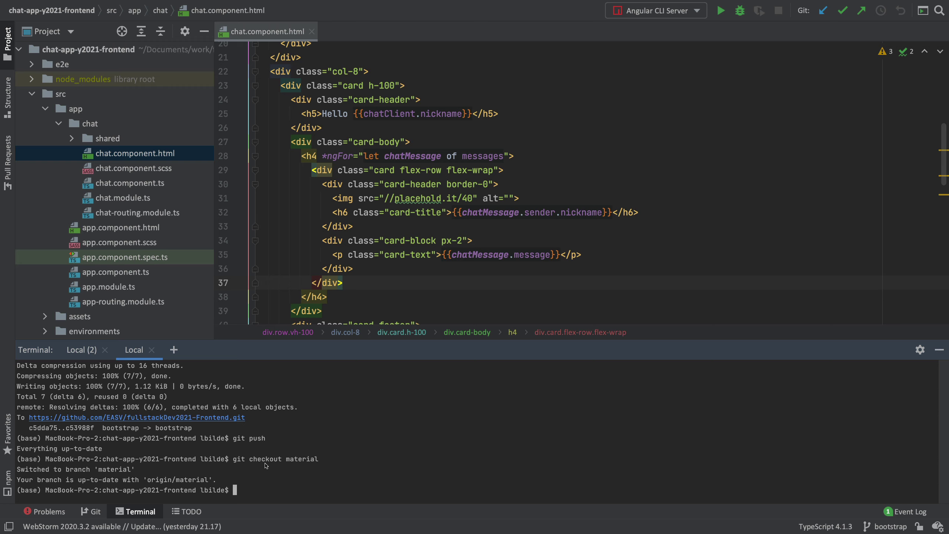
{"action": "type", "text": "npm install"}
{"action": "key", "text": "Return"}
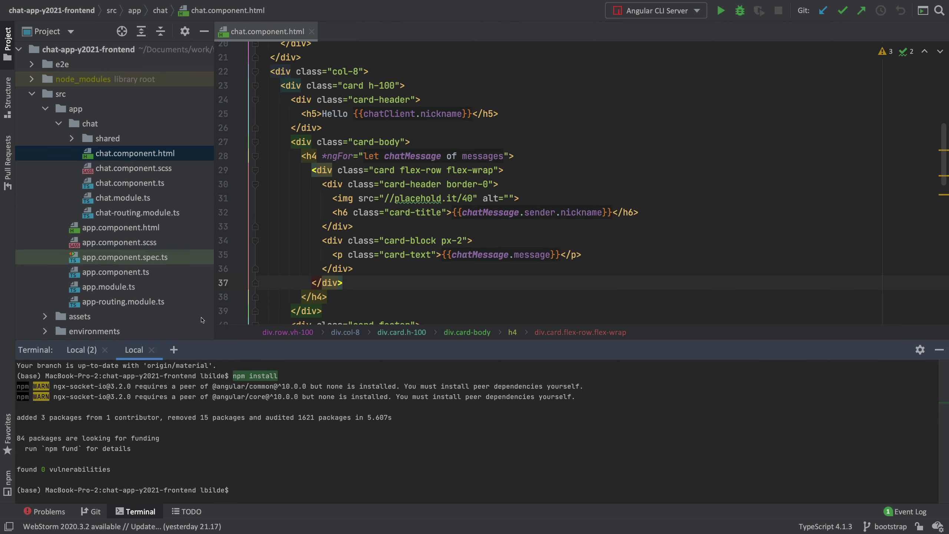
Step: Stop ng serve in the Local (2) terminal and restart it with npm run start
{"action": "left_click", "coordinate": [81, 349]}
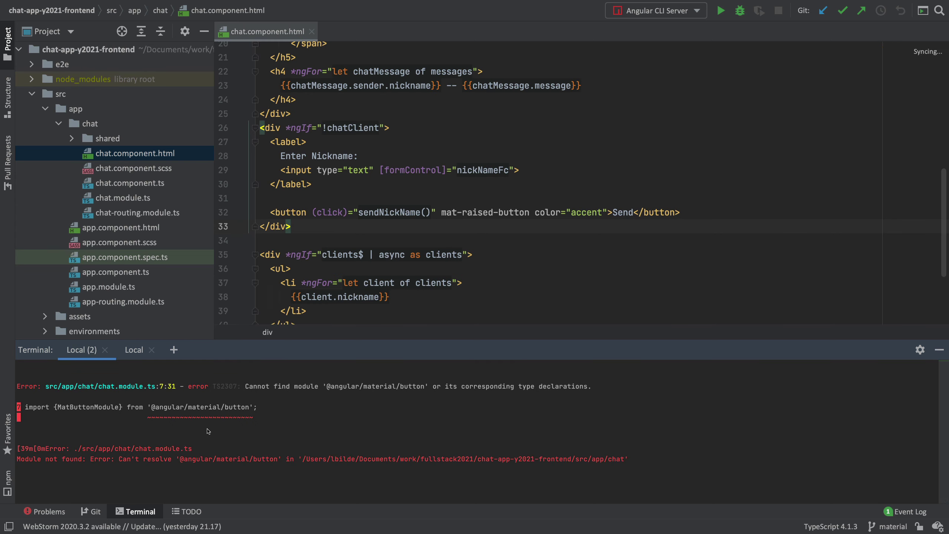
{"action": "key", "text": "ctrl+c"}
{"action": "key", "text": "Return"}
{"action": "type", "text": "npm run start"}
{"action": "key", "text": "Return"}
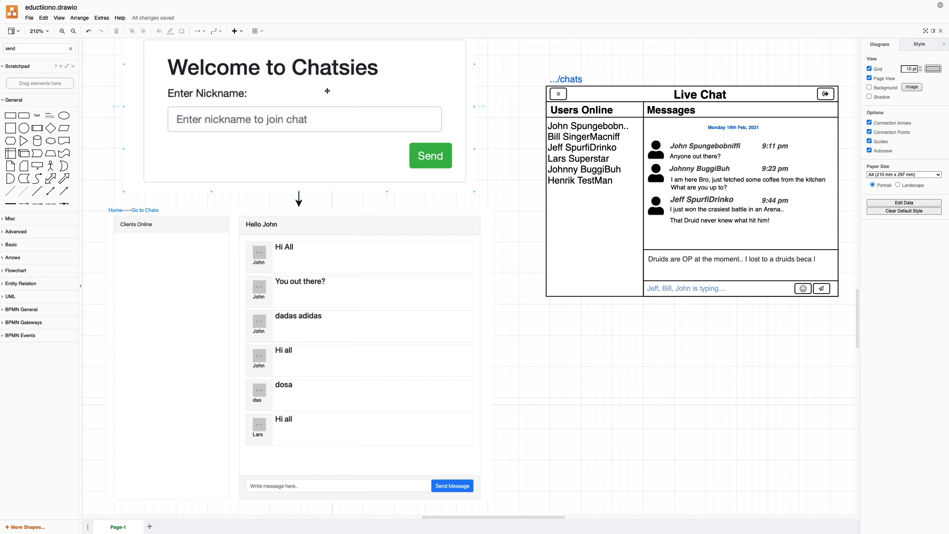
{"action": "scroll", "coordinate": [287, 121], "scroll_direction": "up", "scroll_amount": 1}
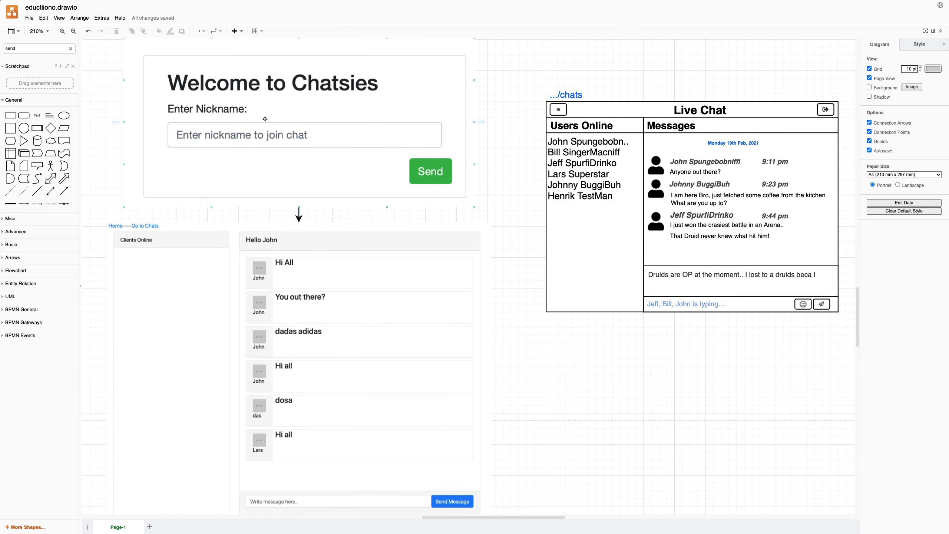
Step: Switch to the browser showing the chat app at localhost:4200/chats
{"action": "key", "text": "super+Tab"}
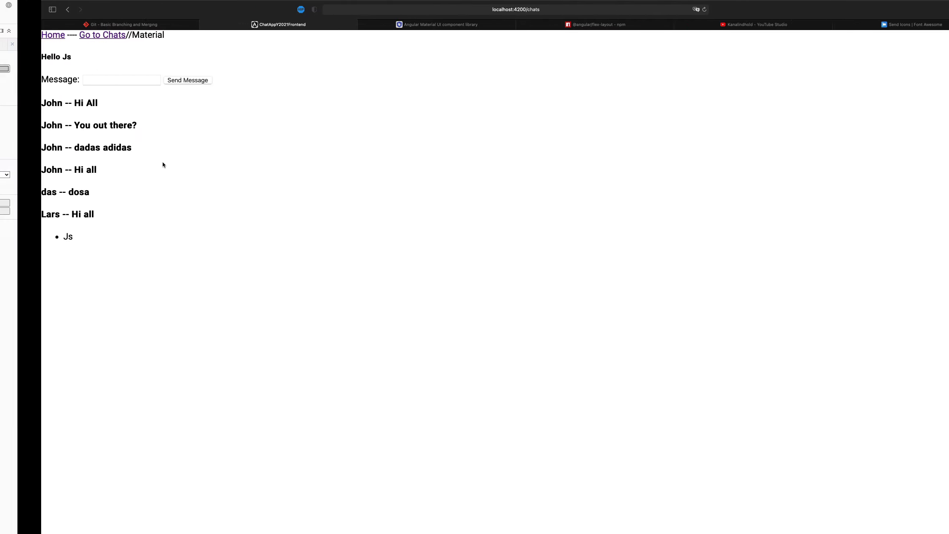
Step: Switch over to the draw.io mockups window
{"action": "key", "text": "super+Tab"}
{"action": "key", "text": "super+Tab"}
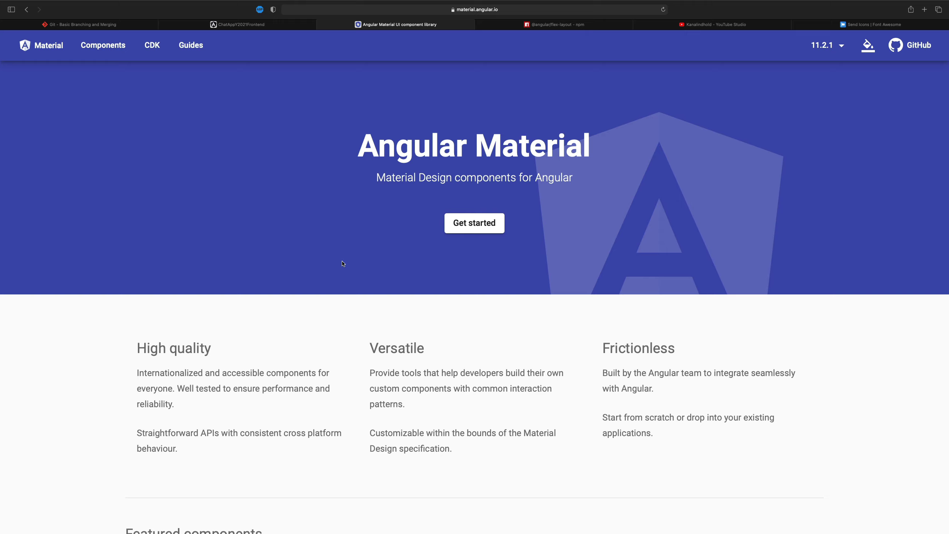
{"action": "mouse_move", "coordinate": [594, 25]}
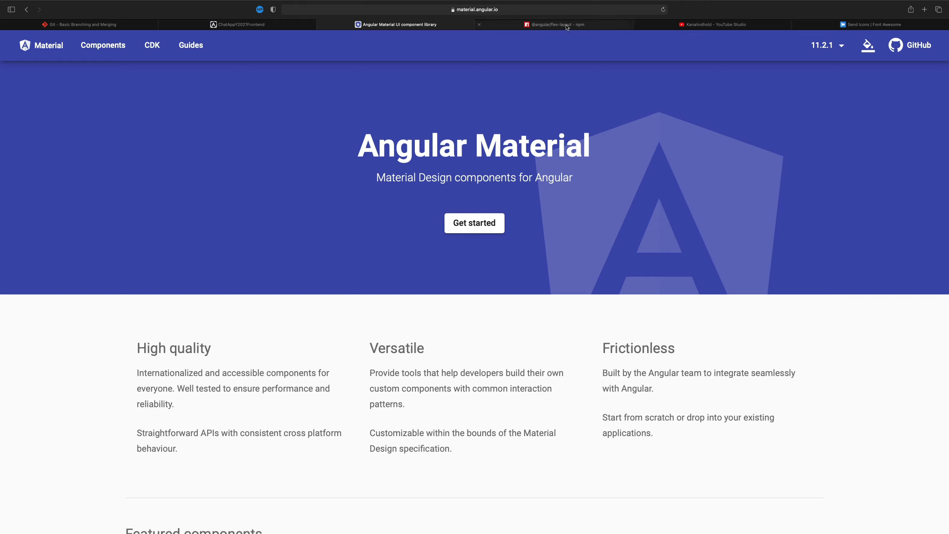
{"action": "left_click", "coordinate": [565, 25]}
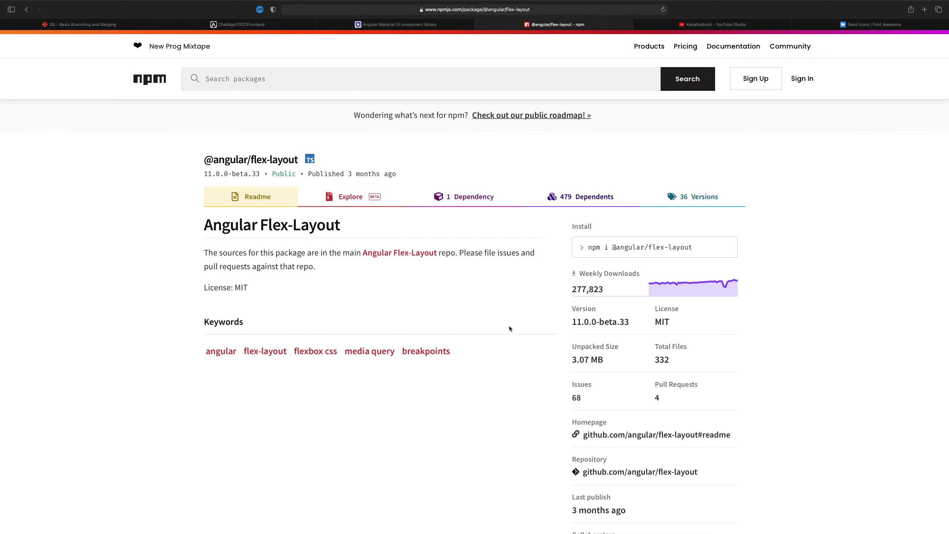
{"action": "scroll", "coordinate": [543, 396], "scroll_direction": "down", "scroll_amount": 2}
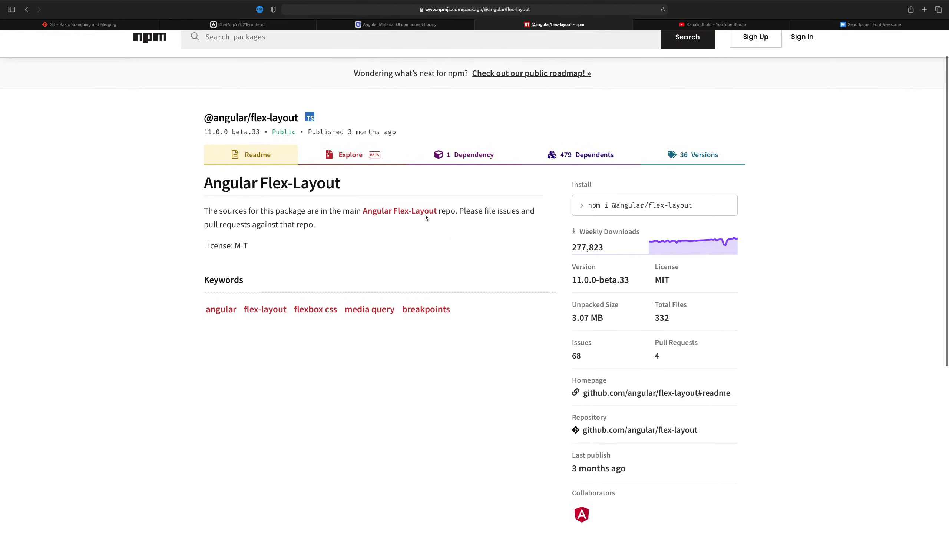
{"action": "left_click", "coordinate": [423, 213]}
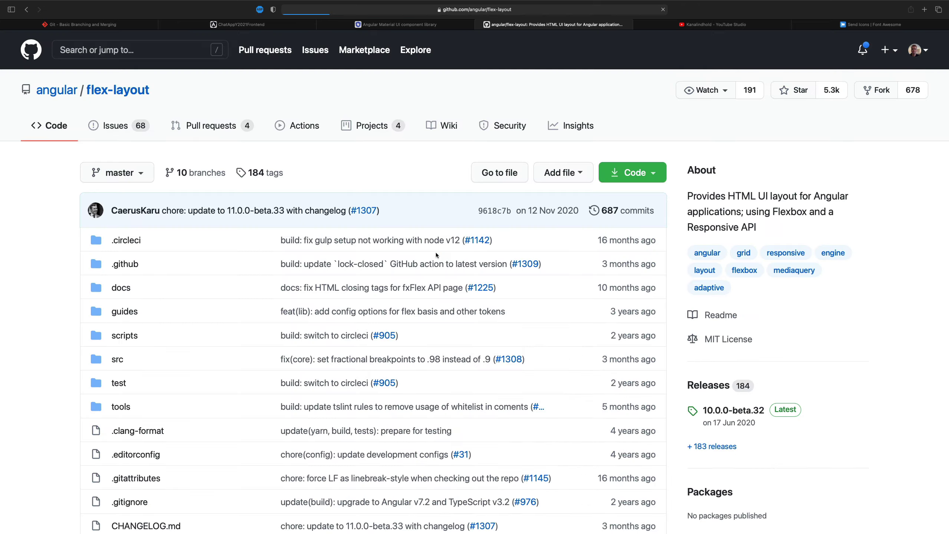
{"action": "scroll", "coordinate": [223, 299], "scroll_direction": "down", "scroll_amount": 10}
{"action": "scroll", "coordinate": [224, 299], "scroll_direction": "down", "scroll_amount": 8}
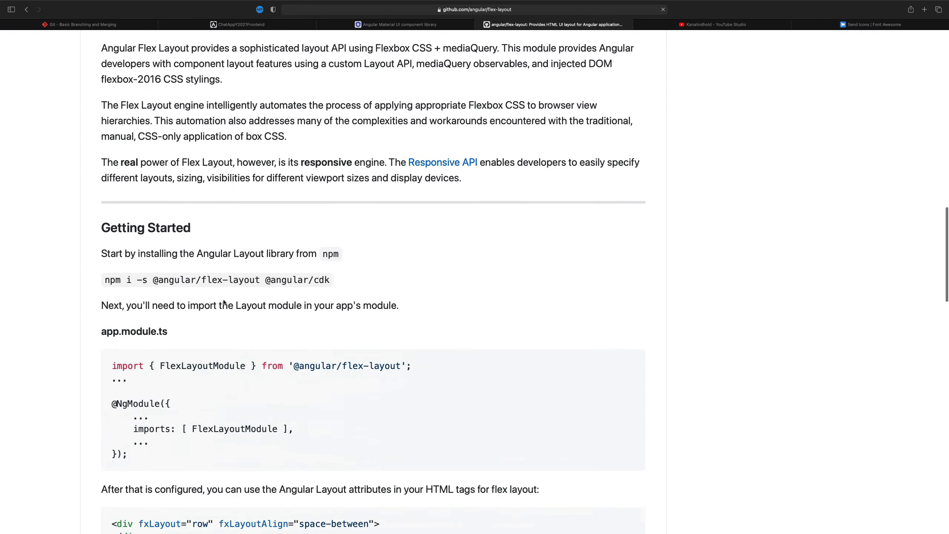
{"action": "scroll", "coordinate": [126, 172], "scroll_direction": "down", "scroll_amount": 3}
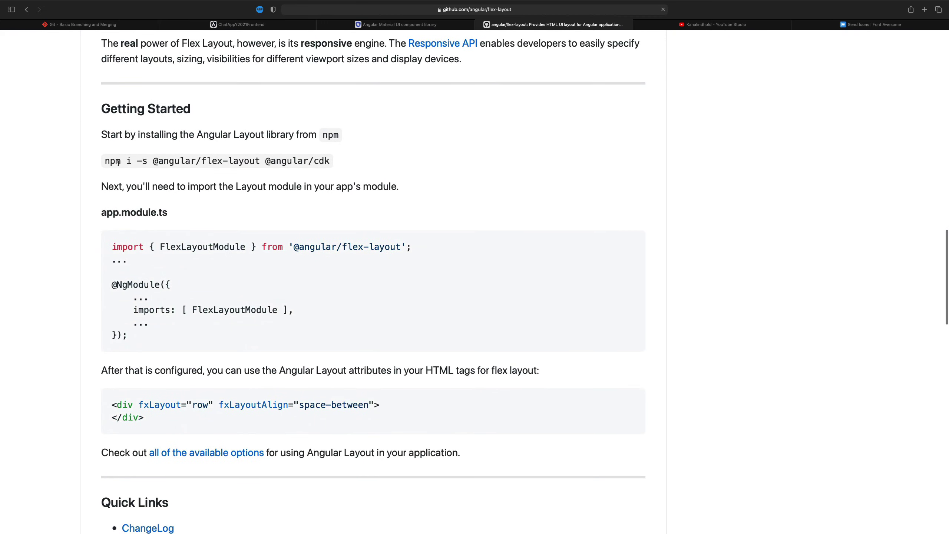
{"action": "left_click_drag", "start_coordinate": [104, 162], "coordinate": [342, 171]}
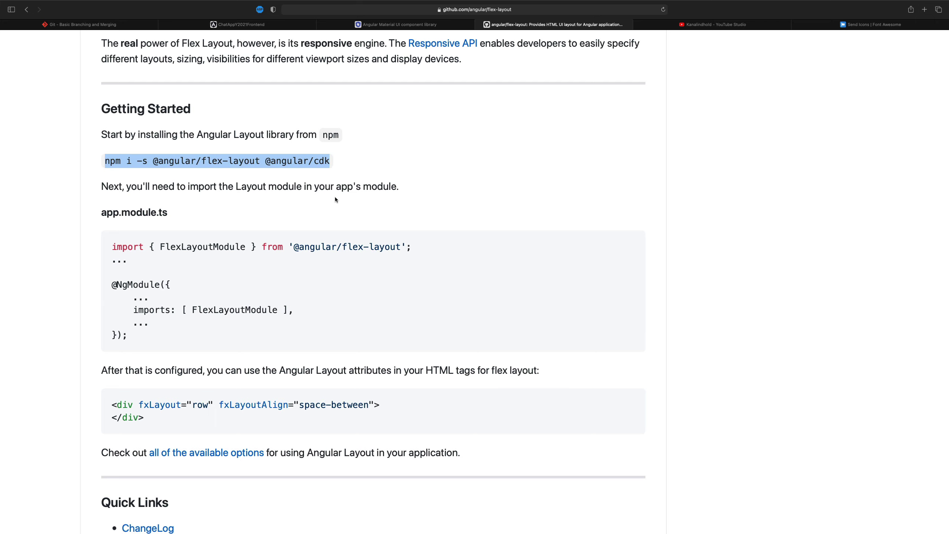
{"action": "key", "text": "super+Tab"}
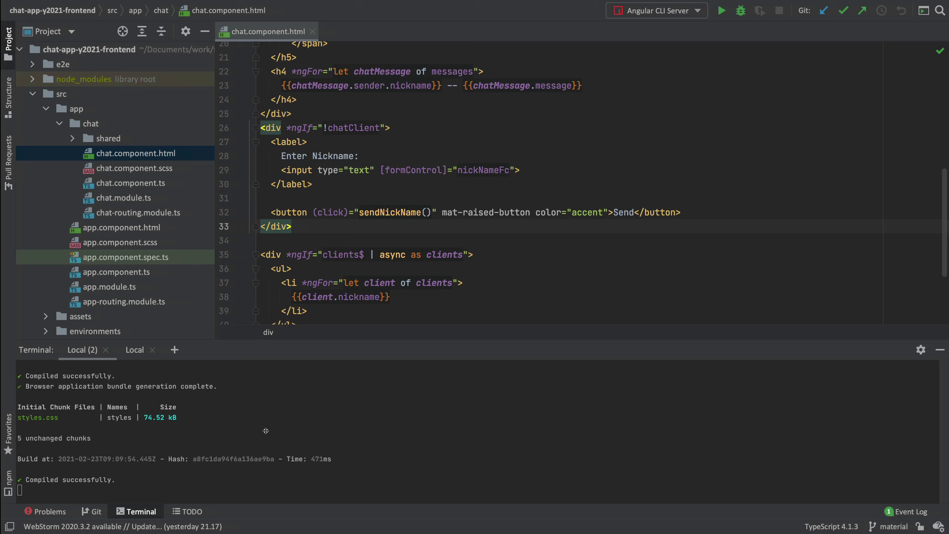
{"action": "left_click", "coordinate": [134, 349]}
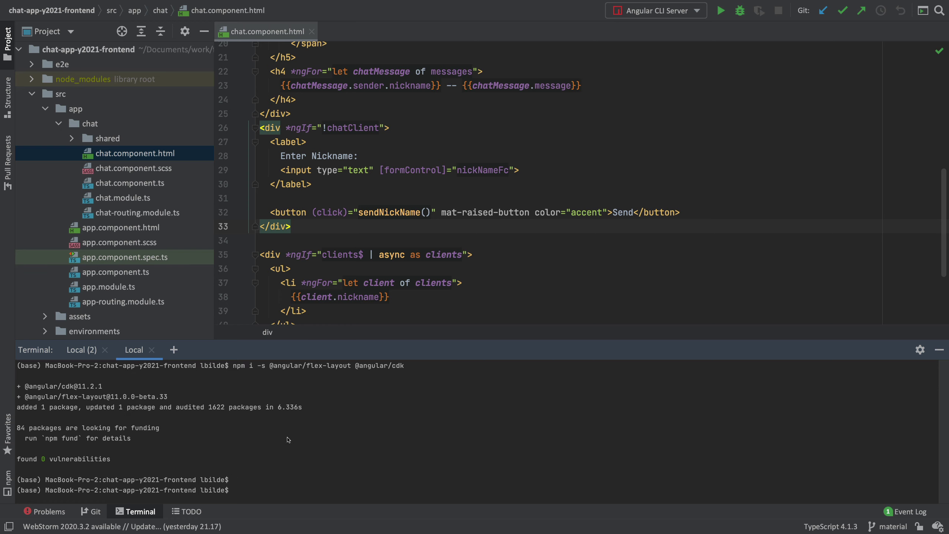
Step: Inspect the FlexLayoutModule definition in the README's app.module.ts example
{"action": "key", "text": "super+Tab"}
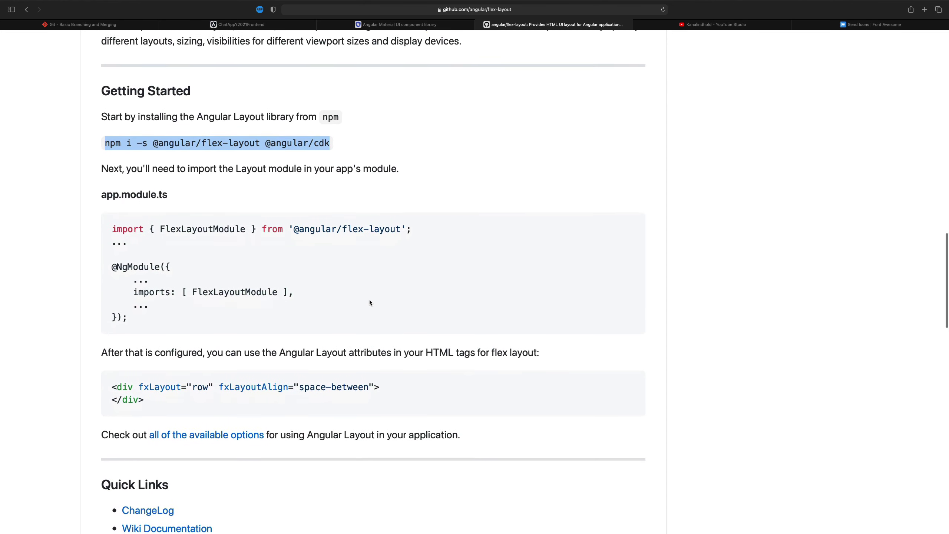
{"action": "double_click", "coordinate": [234, 290]}
{"action": "left_click", "coordinate": [248, 289]}
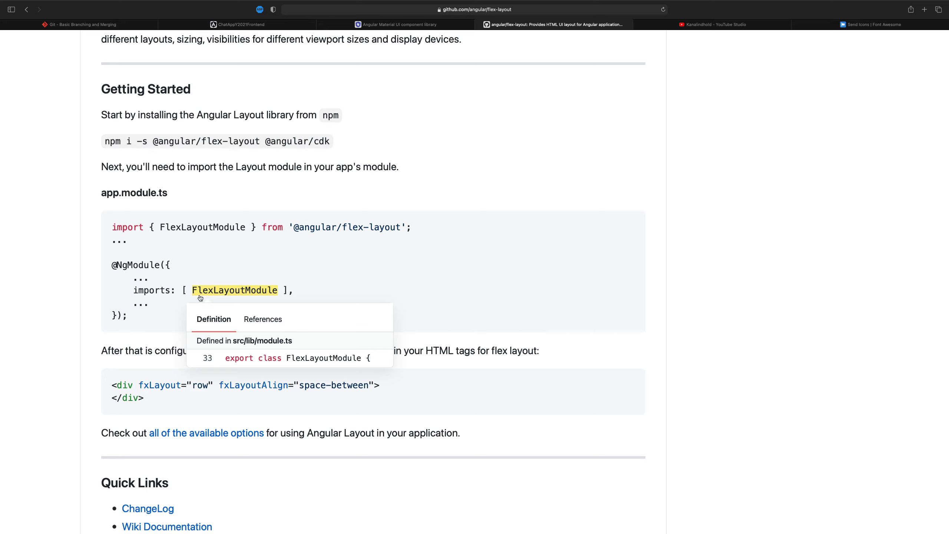
{"action": "left_click", "coordinate": [230, 191]}
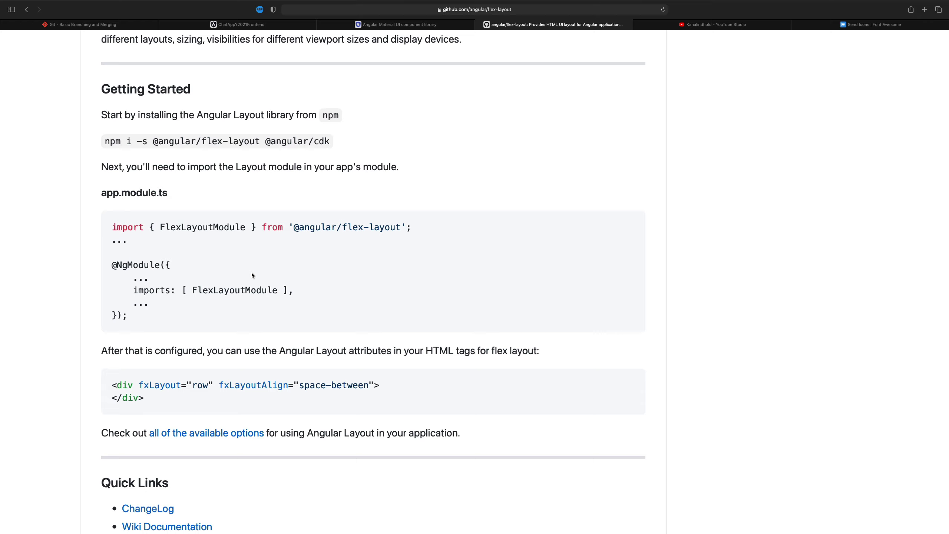
{"action": "double_click", "coordinate": [212, 227]}
{"action": "left_click", "coordinate": [169, 204]}
Step: Generate shared/shared module with ng g module --flat and open shared.module.ts
{"action": "key", "text": "super+Tab"}
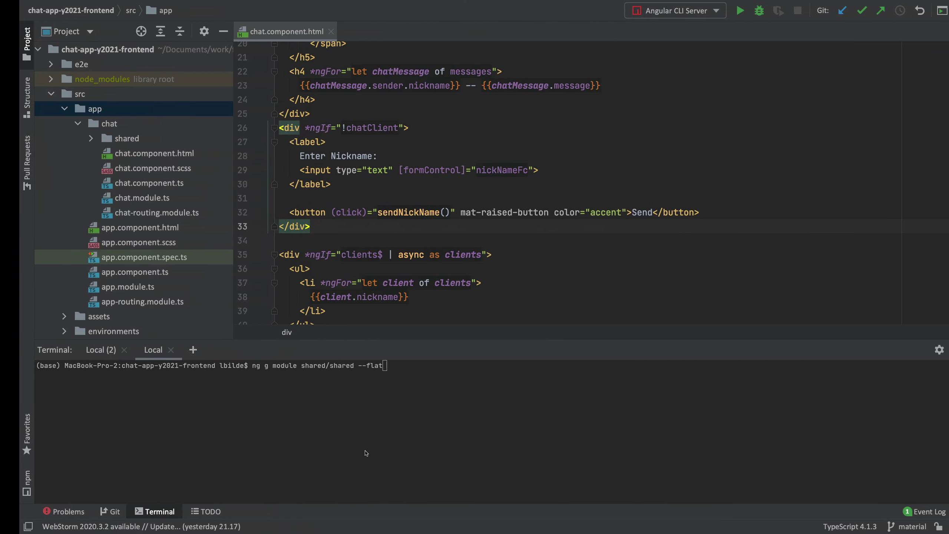
{"action": "type", "text": "t"}
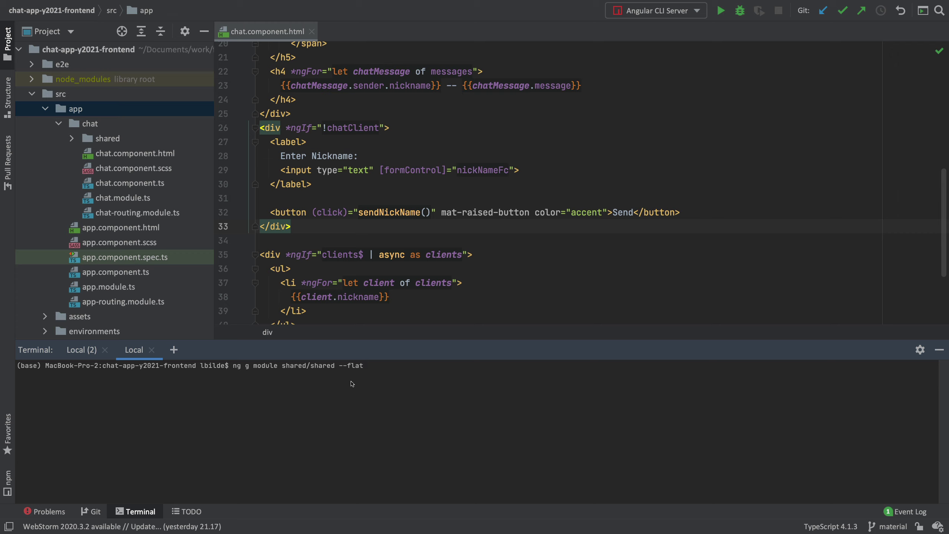
{"action": "key", "text": "Return"}
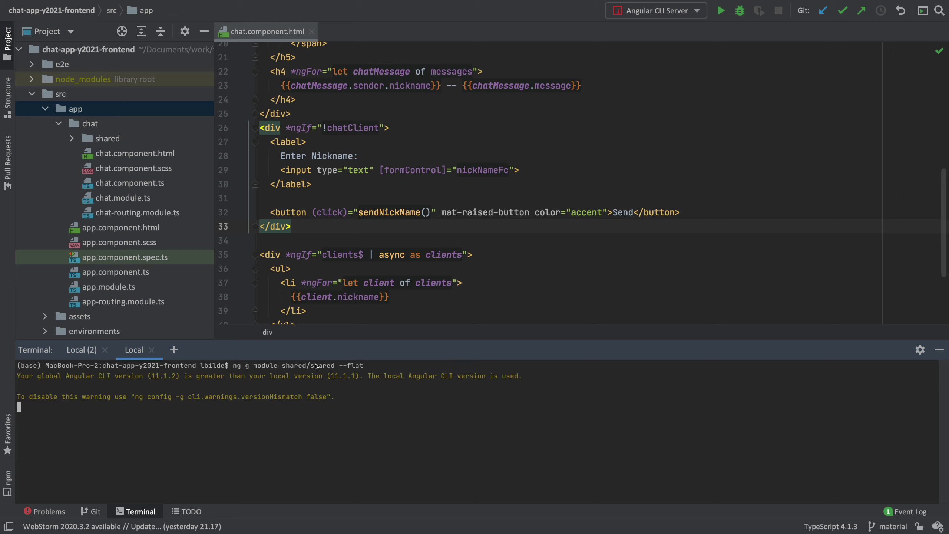
{"action": "left_click", "coordinate": [75, 109]}
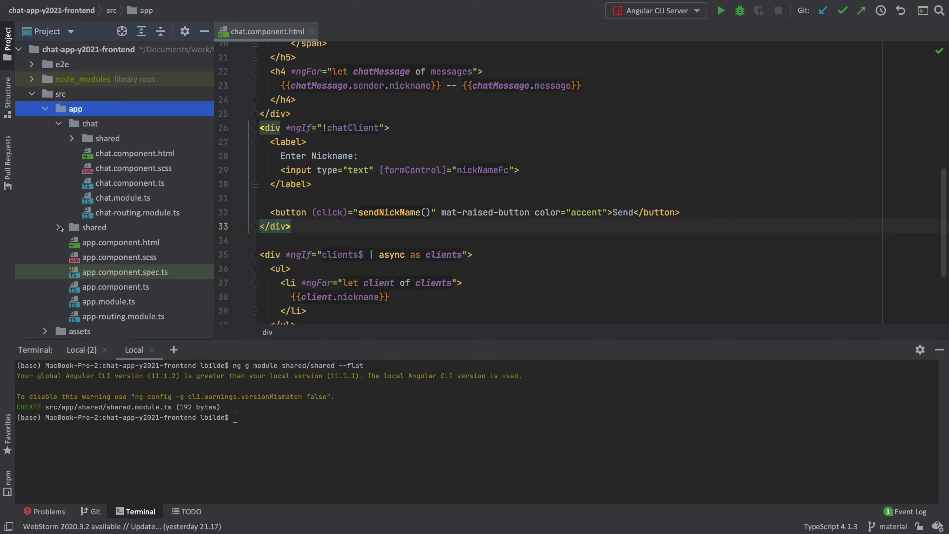
{"action": "left_click", "coordinate": [59, 227]}
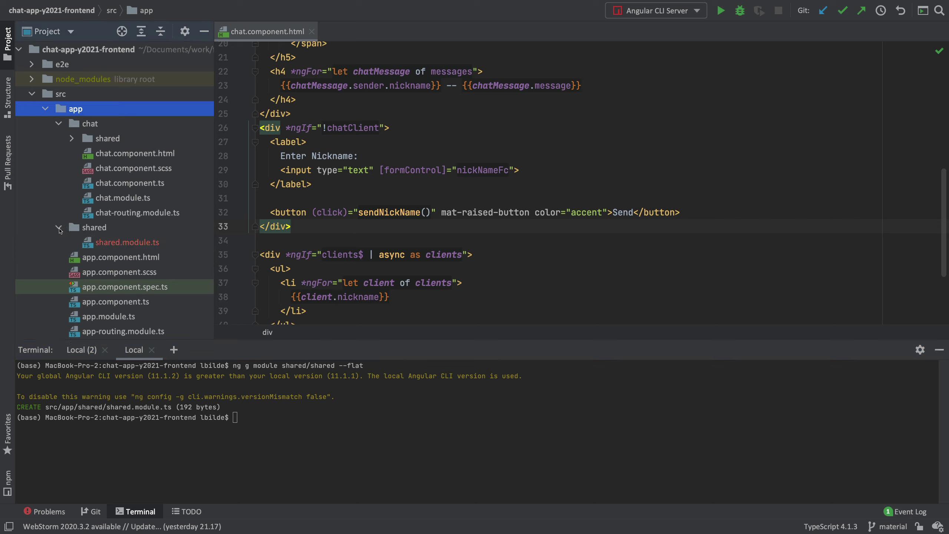
{"action": "double_click", "coordinate": [118, 243]}
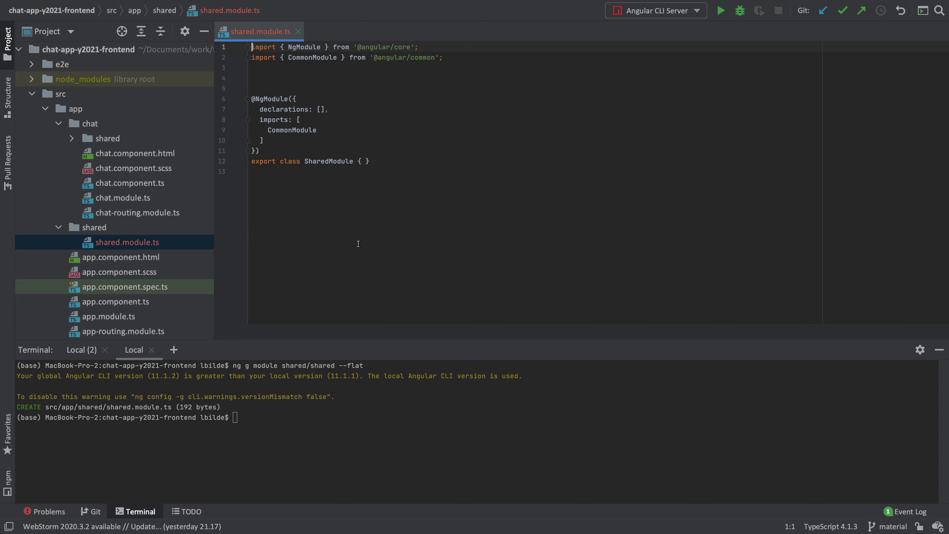
Step: Copy the FlexLayoutModule name from the flex-layout README in Safari
{"action": "key", "text": "super+Tab"}
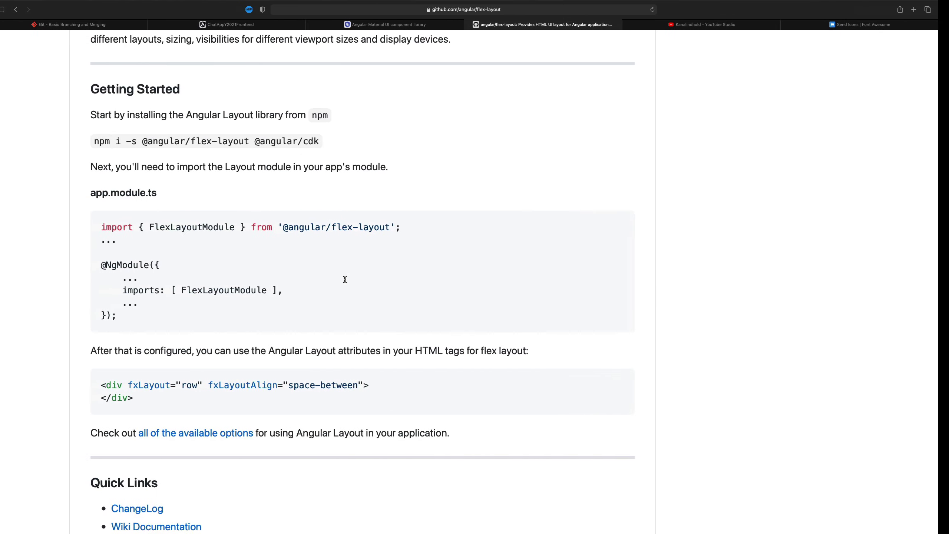
{"action": "double_click", "coordinate": [235, 290]}
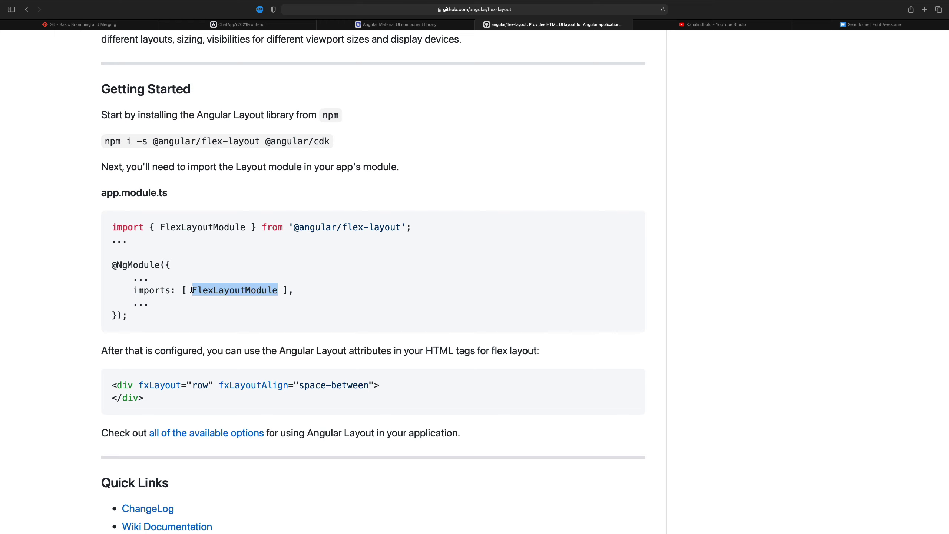
{"action": "right_click", "coordinate": [242, 288]}
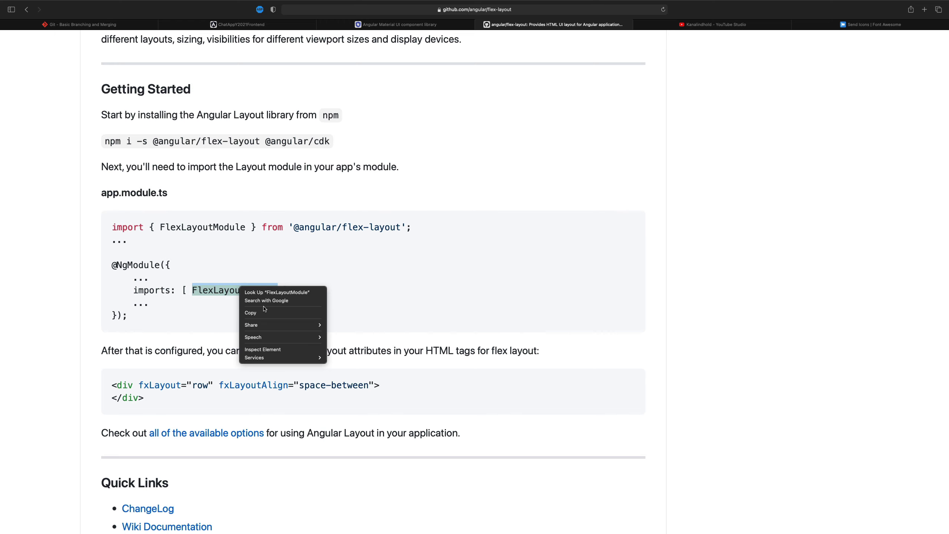
{"action": "left_click", "coordinate": [251, 312]}
{"action": "key", "text": "super+Tab"}
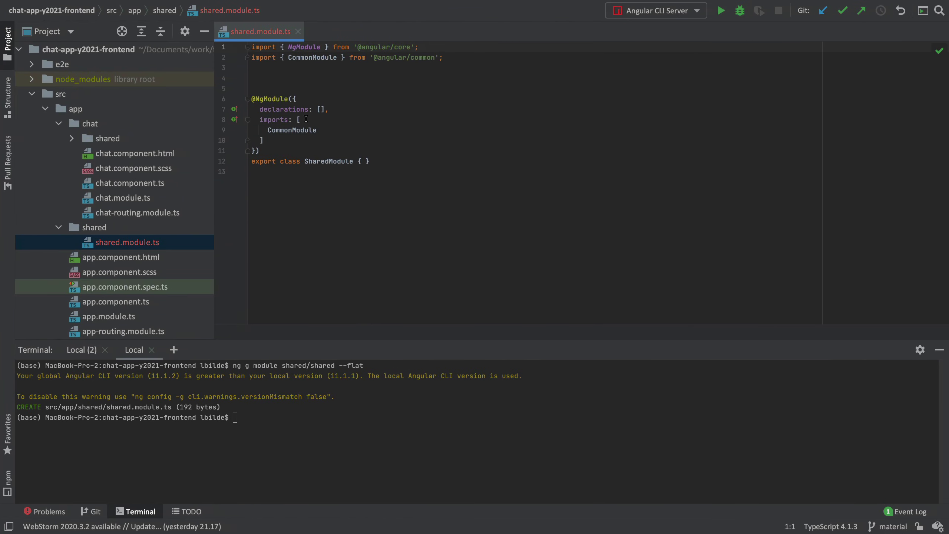
{"action": "left_click", "coordinate": [306, 119]}
{"action": "key", "text": "Down"}
{"action": "key", "text": "End"}
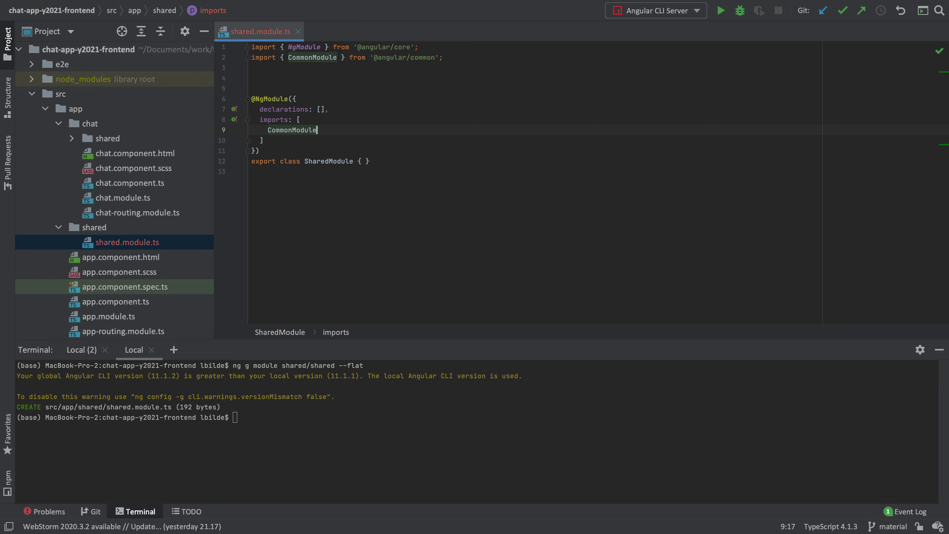
{"action": "type", "text": ","}
{"action": "key", "text": "Return"}
{"action": "key", "text": "super+v"}
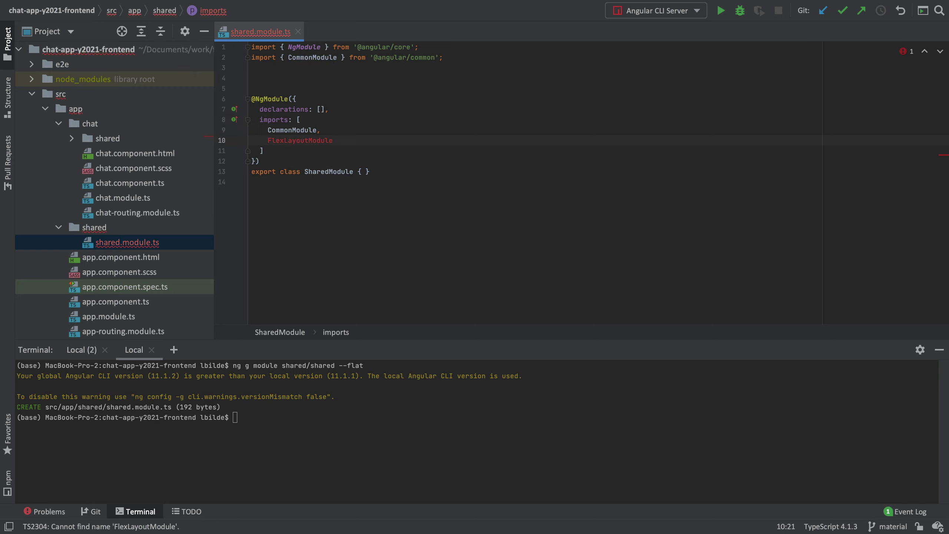
{"action": "key", "text": "alt+Return"}
{"action": "key", "text": "Return"}
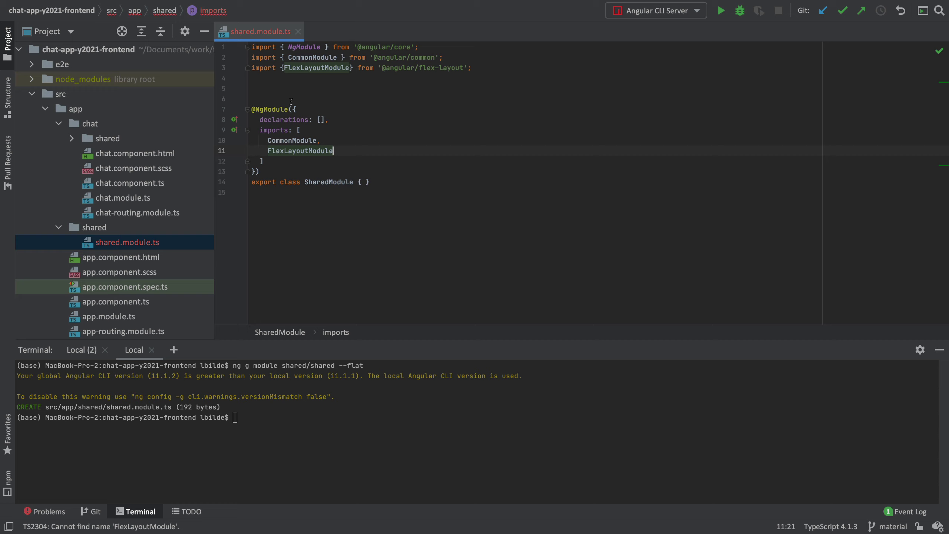
Step: Add an exports list containing FlexLayoutModule, reformat the file, and select SharedModule
{"action": "left_click", "coordinate": [278, 159]}
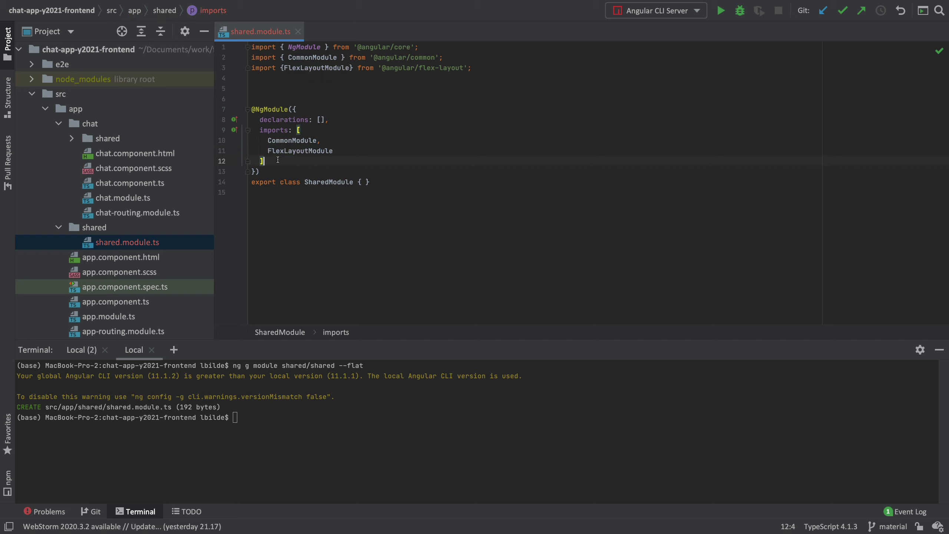
{"action": "type", "text": ","}
{"action": "key", "text": "Return"}
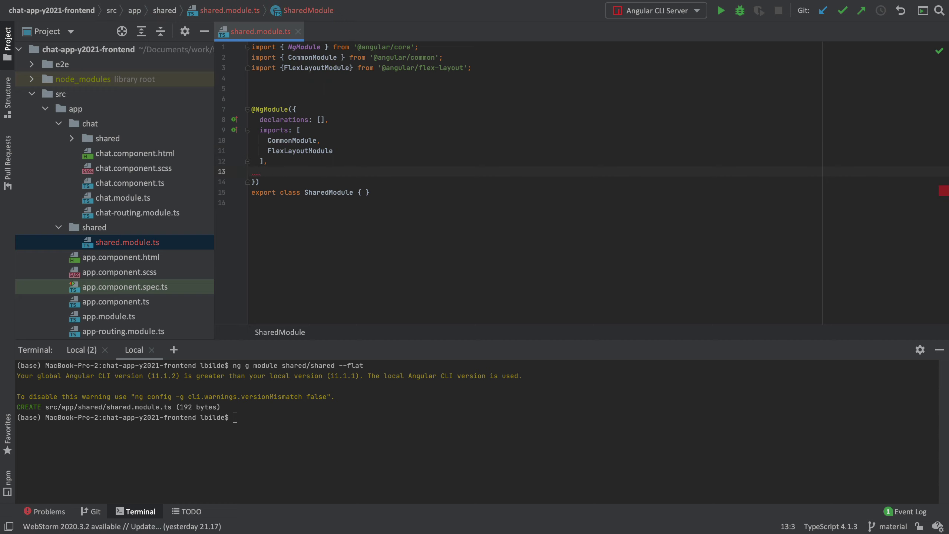
{"action": "type", "text": "exports:"}
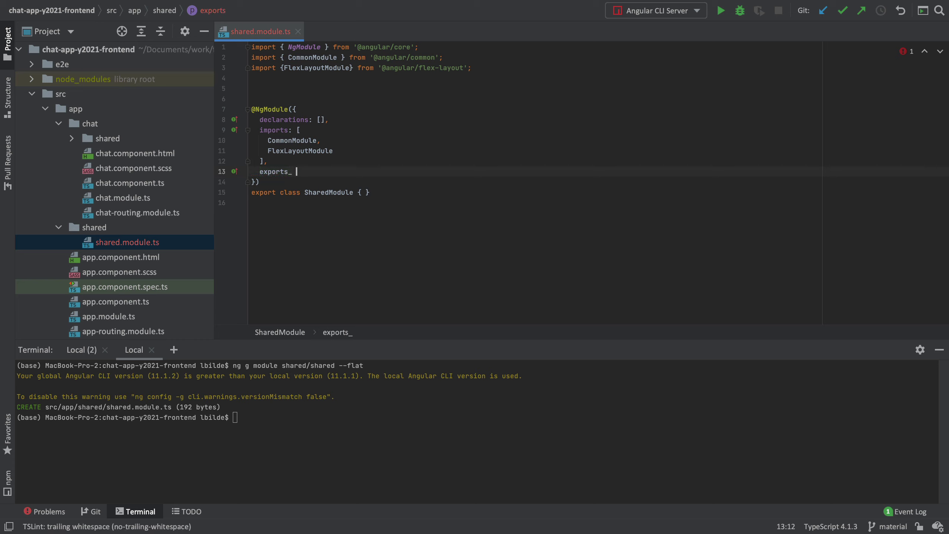
{"action": "key", "text": "BackSpace"}
{"action": "key", "text": "BackSpace"}
{"action": "type", "text": ":"}
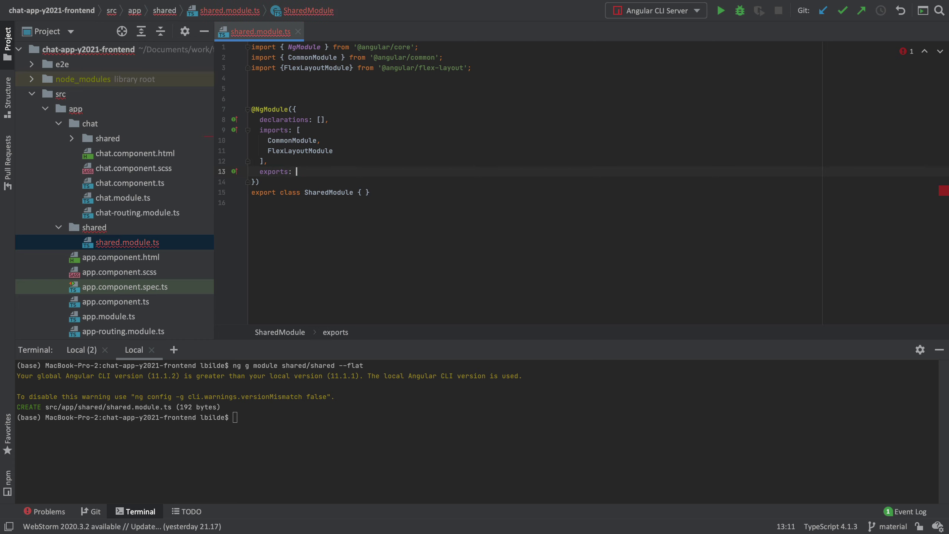
{"action": "type", "text": " ["}
{"action": "key", "text": "Return"}
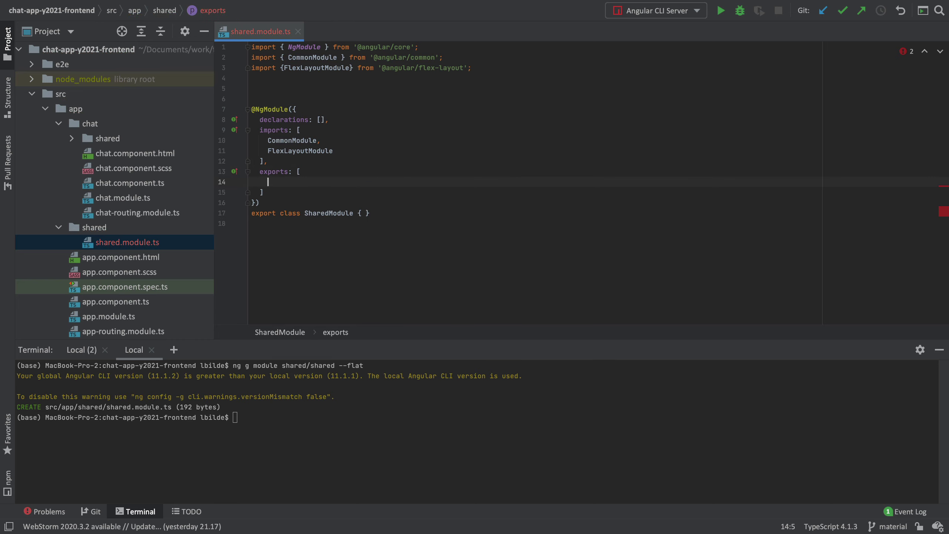
{"action": "type", "text": "F"}
{"action": "key", "text": "Return"}
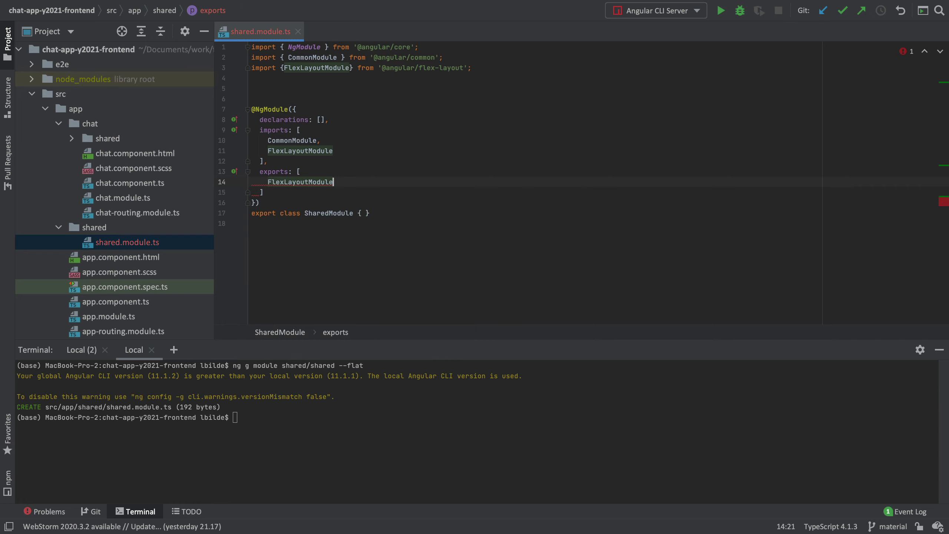
{"action": "key", "text": "ctrl+alt+l"}
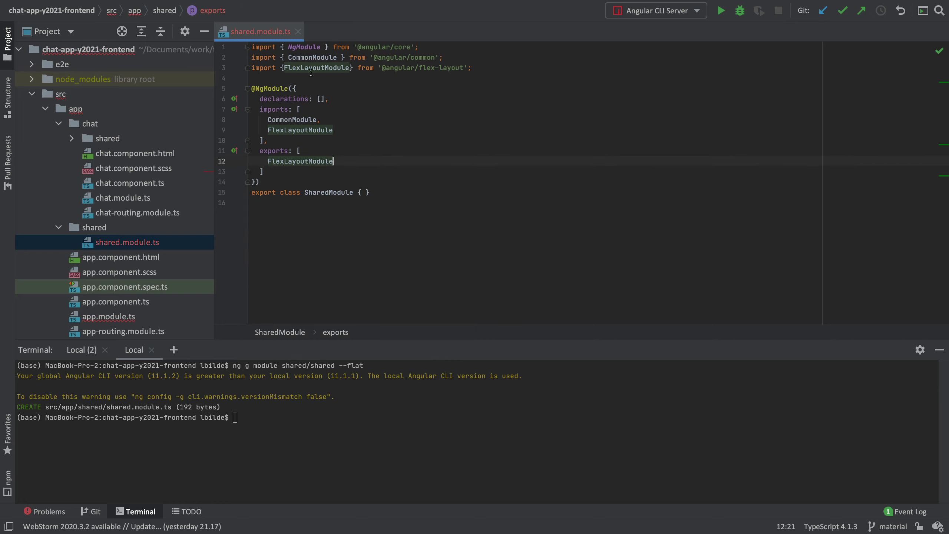
{"action": "double_click", "coordinate": [312, 192]}
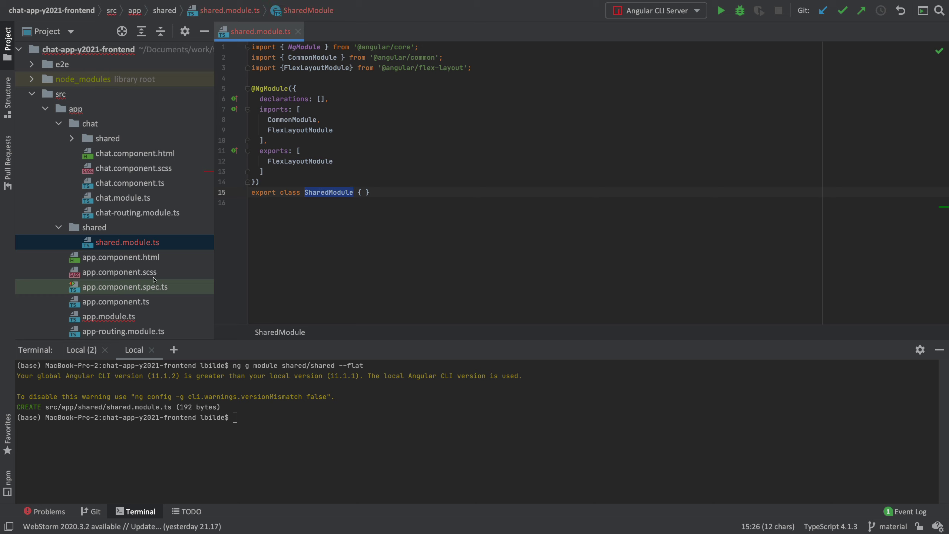
Step: Add SharedModule after BrowserAnimationsModule in app.module.ts imports, with its import statement
{"action": "left_click", "coordinate": [130, 318]}
{"action": "double_click", "coordinate": [129, 317]}
{"action": "left_click", "coordinate": [367, 171]}
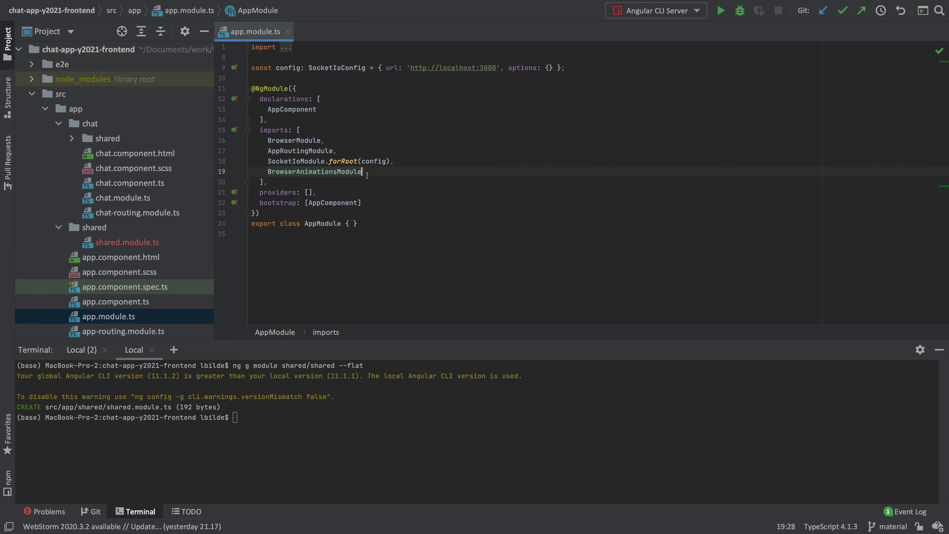
{"action": "type", "text": ","}
{"action": "key", "text": "Return"}
{"action": "type", "text": "SharedModule"}
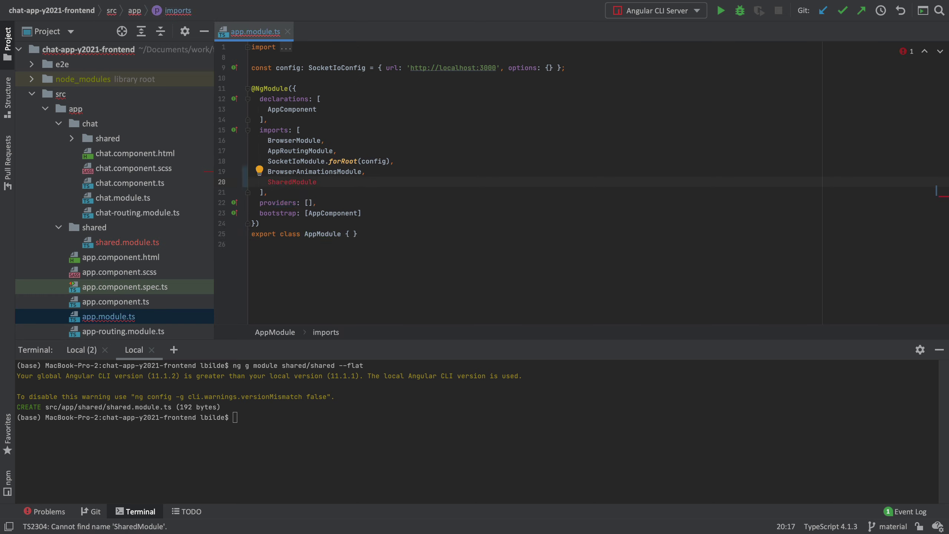
{"action": "key", "text": "alt+Return"}
{"action": "key", "text": "Return"}
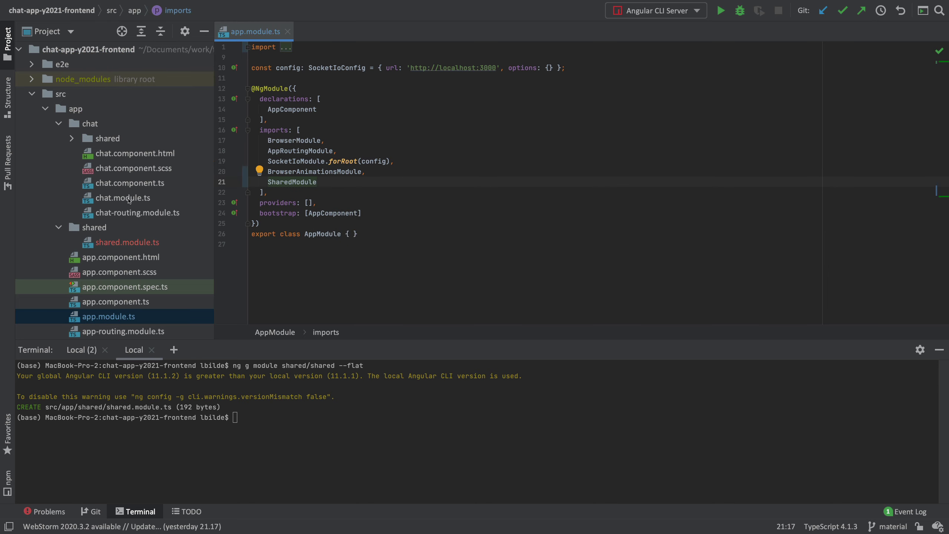
Step: Add SharedModule after MatButtonModule in chat.module.ts imports, with its import statement
{"action": "left_click", "coordinate": [123, 198]}
{"action": "double_click", "coordinate": [122, 198]}
{"action": "left_click", "coordinate": [341, 192]}
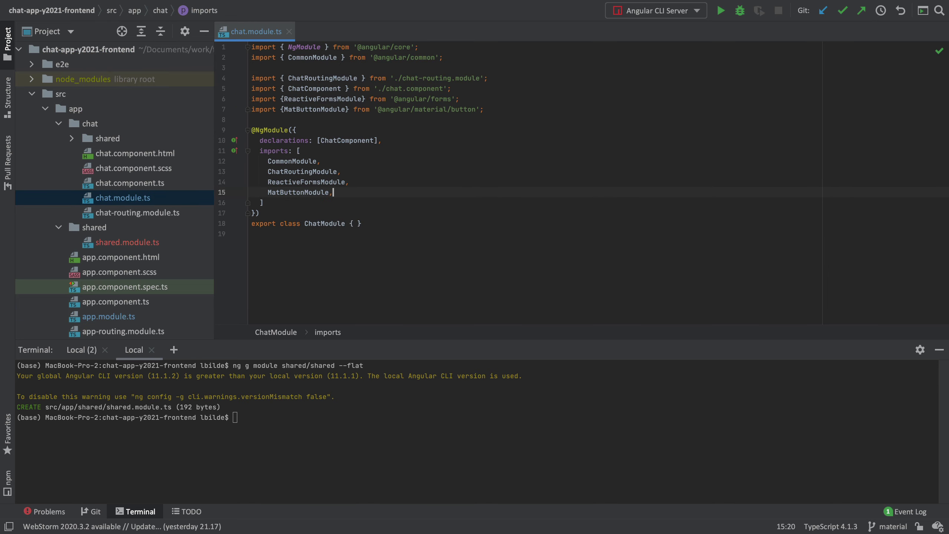
{"action": "key", "text": "Return"}
{"action": "type", "text": "SharedModule"}
{"action": "key", "text": "alt+Return"}
{"action": "key", "text": "Return"}
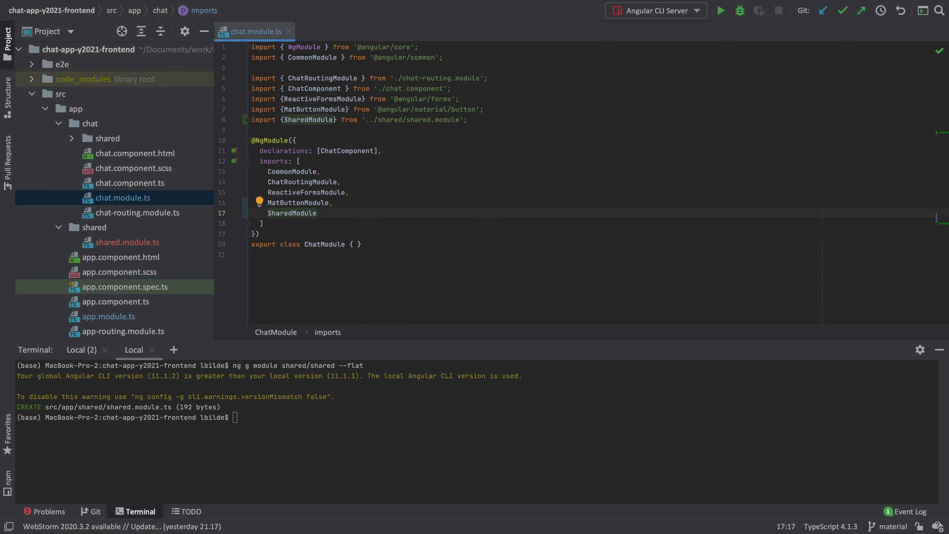
{"action": "double_click", "coordinate": [127, 242]}
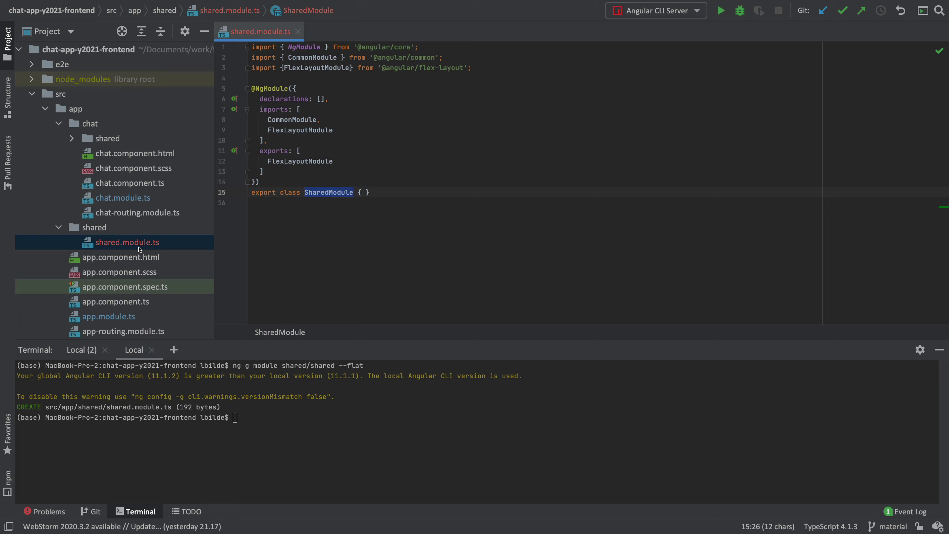
{"action": "left_click", "coordinate": [338, 161]}
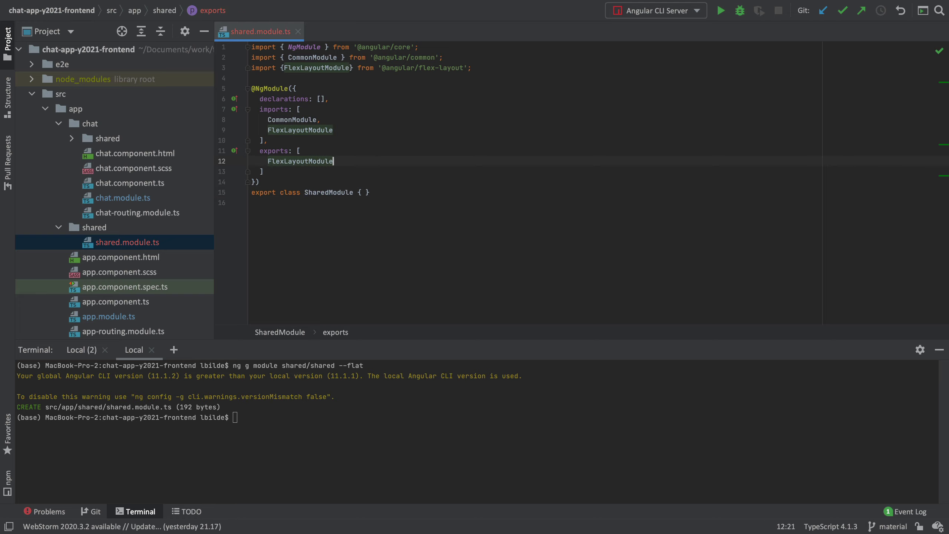
{"action": "type", "text": ","}
{"action": "key", "text": "Return"}
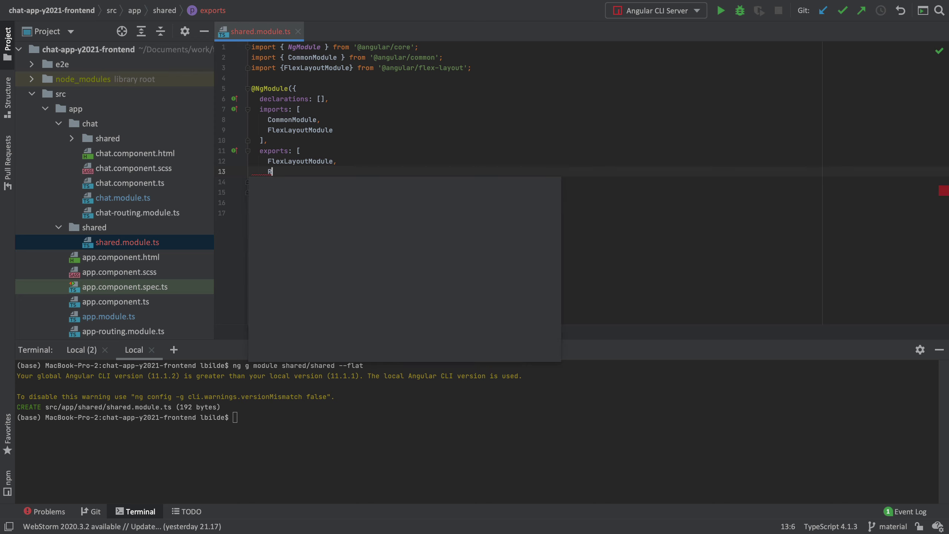
{"action": "type", "text": "Reav"}
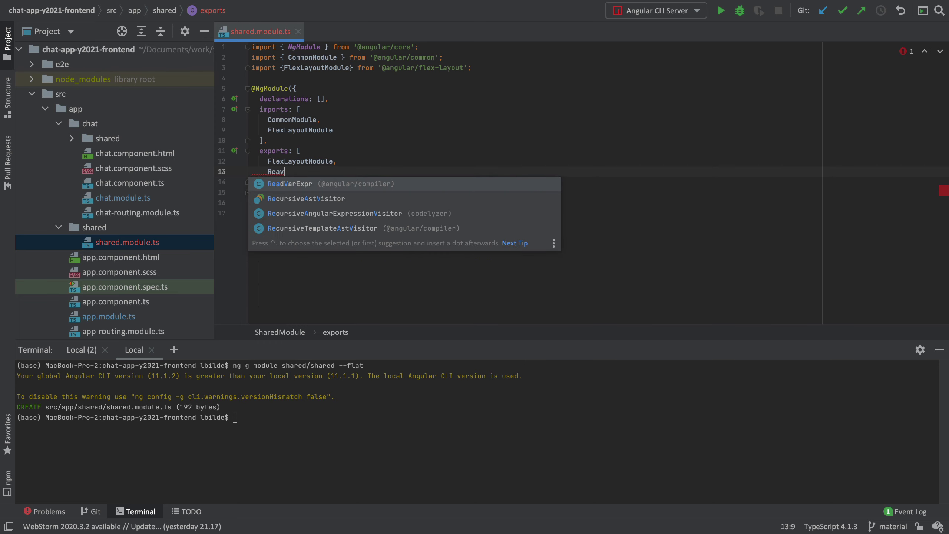
{"action": "key", "text": "BackSpace"}
{"action": "key", "text": "Down"}
{"action": "key", "text": "Down"}
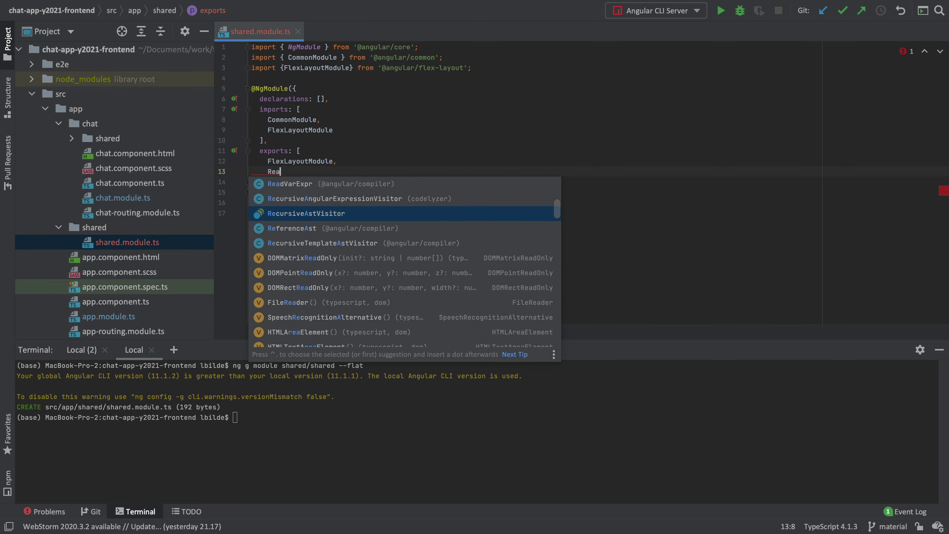
{"action": "key", "text": "Down"}
{"action": "key", "text": "Down"}
{"action": "key", "text": "Down"}
{"action": "key", "text": "Up"}
{"action": "key", "text": "Up"}
{"action": "key", "text": "Up"}
{"action": "key", "text": "Up"}
{"action": "key", "text": "Up"}
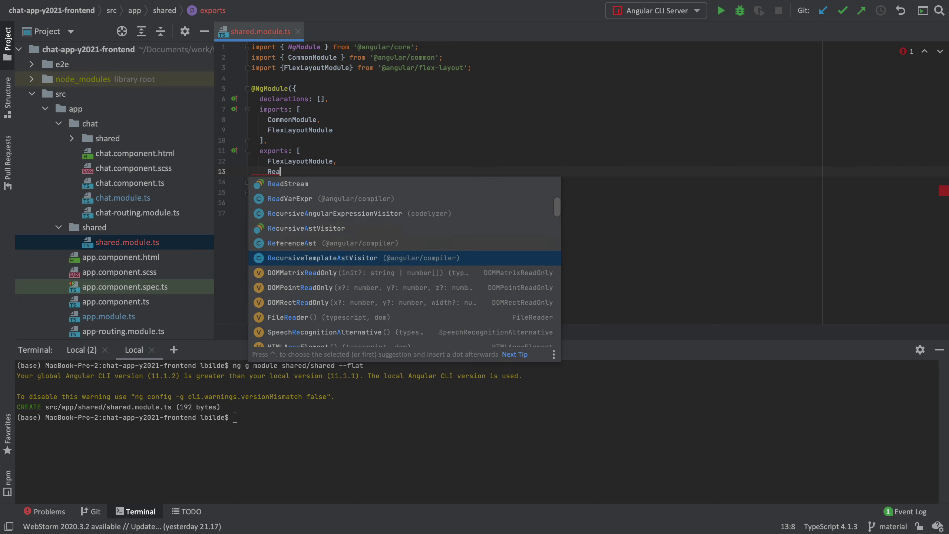
{"action": "key", "text": "Down"}
{"action": "key", "text": "Down"}
{"action": "key", "text": "Down"}
{"action": "key", "text": "Down"}
{"action": "key", "text": "Down"}
{"action": "key", "text": "Down"}
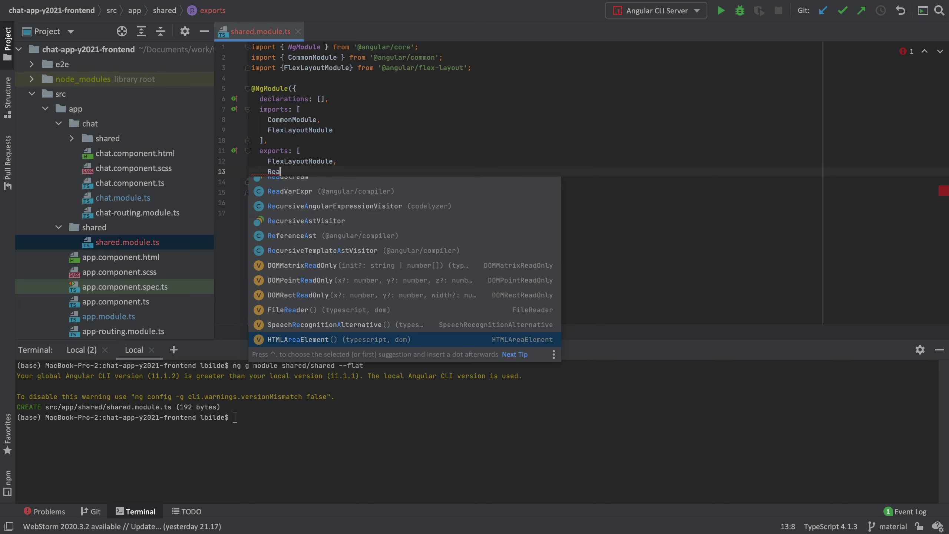
{"action": "type", "text": "ctive"}
{"action": "key", "text": "Return"}
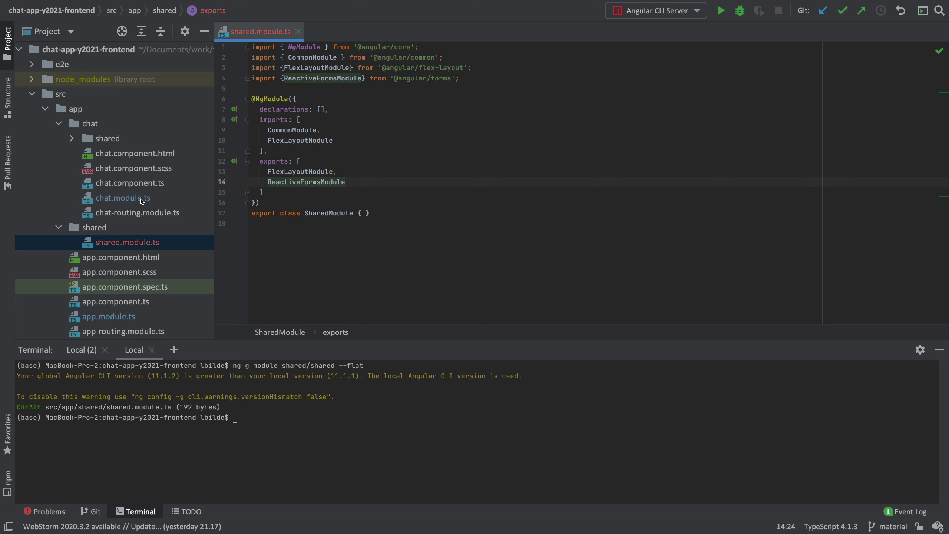
{"action": "left_click", "coordinate": [109, 316]}
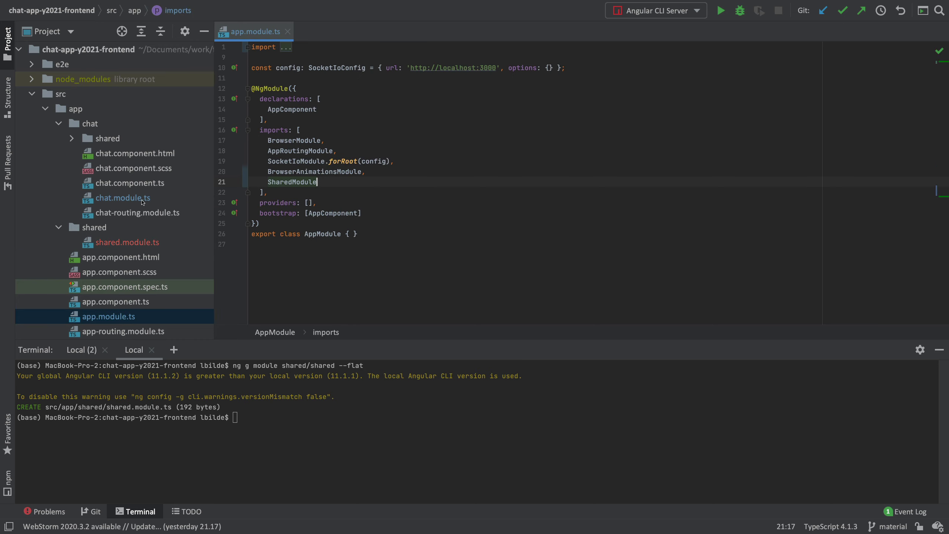
{"action": "left_click", "coordinate": [123, 198]}
{"action": "left_click", "coordinate": [147, 243]}
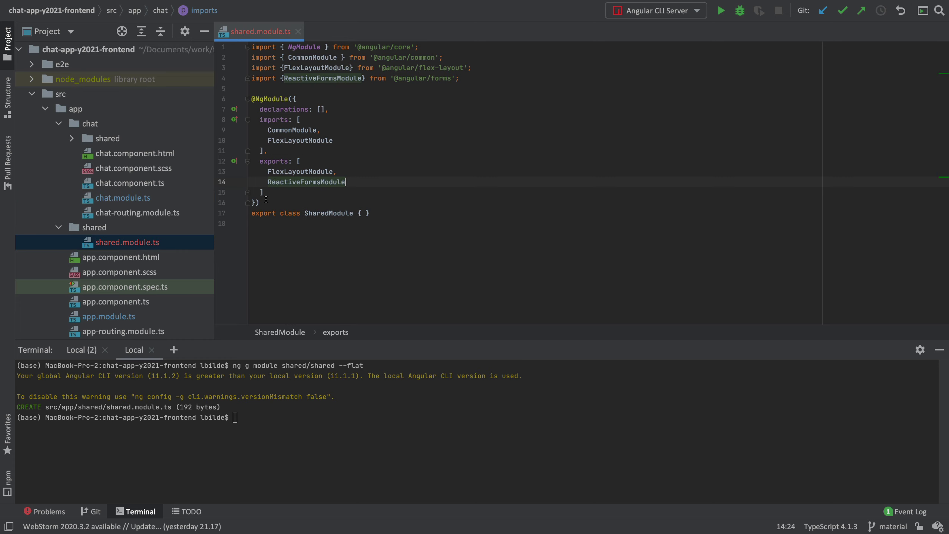